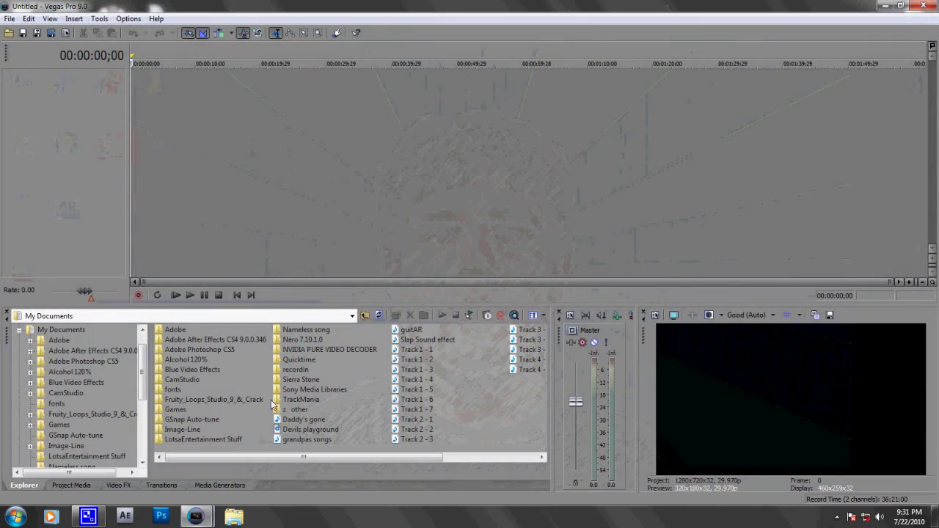
Glance through the Pictures library in Explorer, then return to the empty Vegas project.
left_click(234, 516)
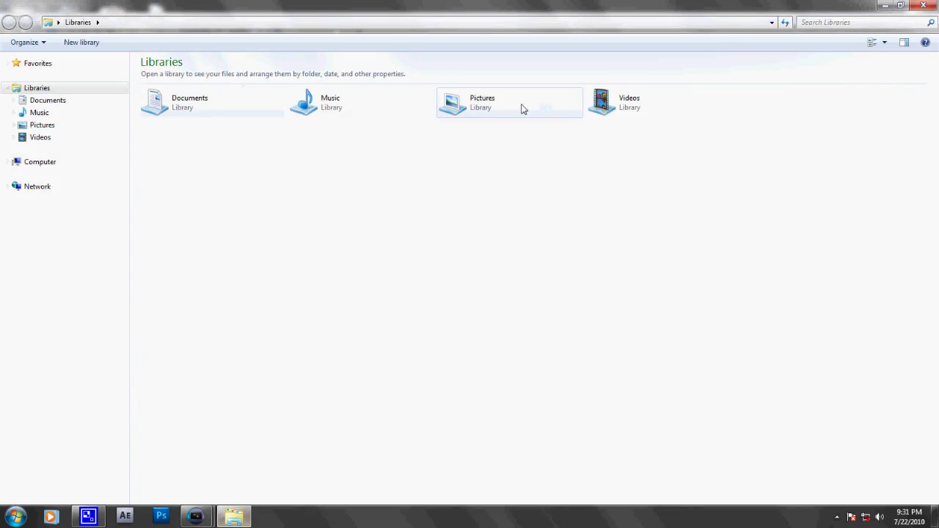
double_click(522, 107)
scroll(452, 251, "down", 1)
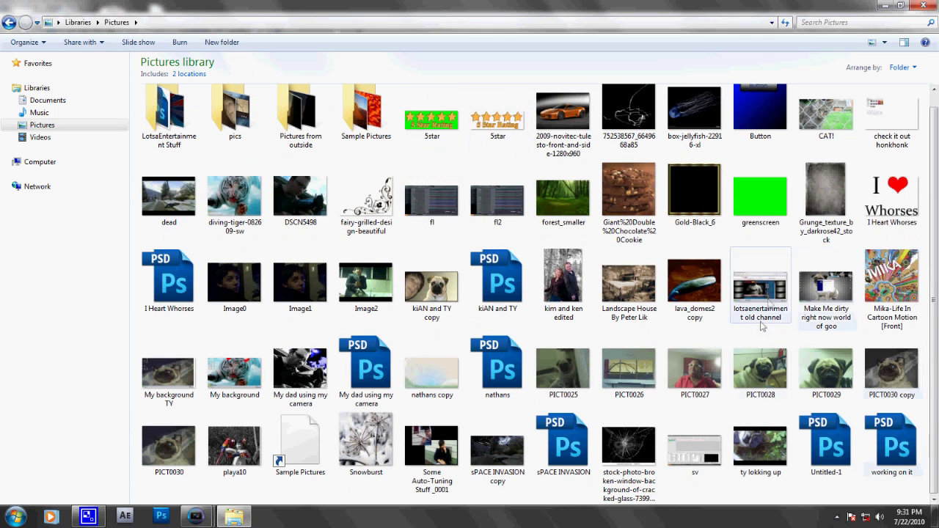
key("alt+Tab")
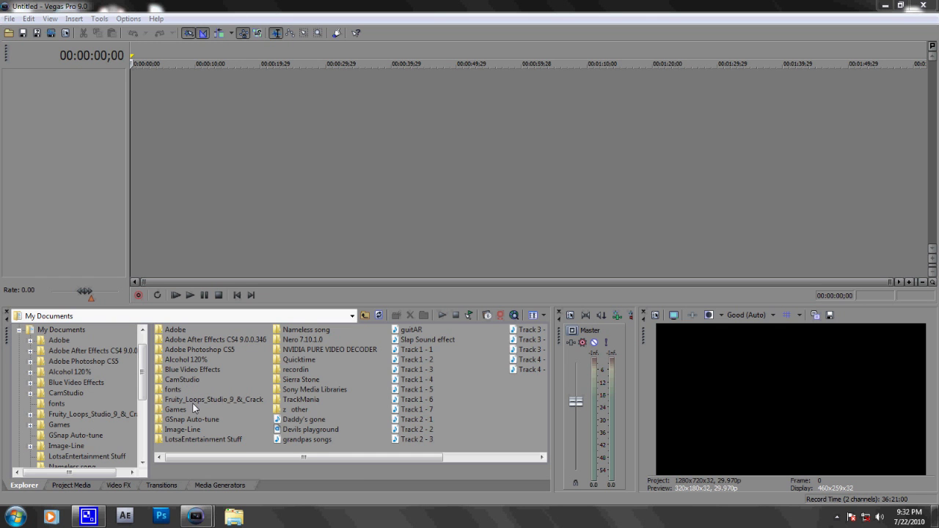
Browse to KIAN > vids > Slap to the Face > slap vids and place clip 00037 on the timeline.
left_click(20, 330)
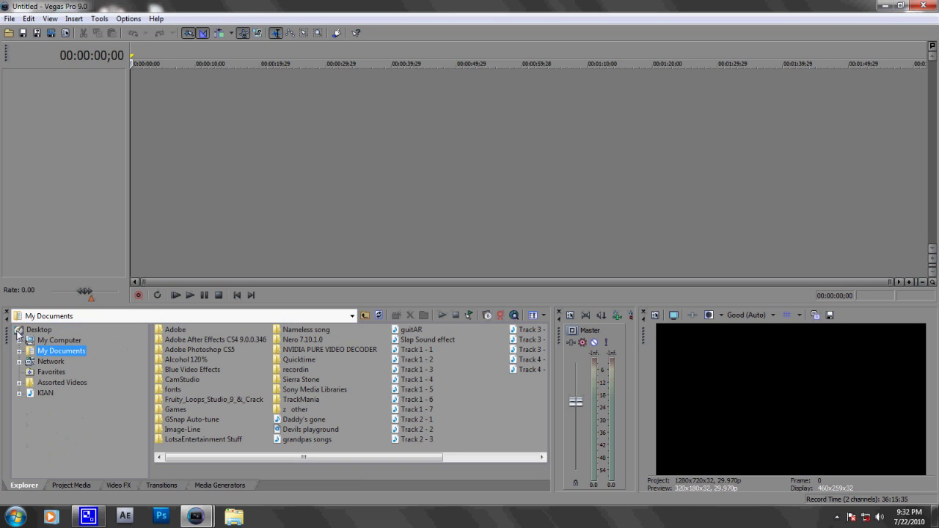
left_click(45, 393)
double_click(335, 369)
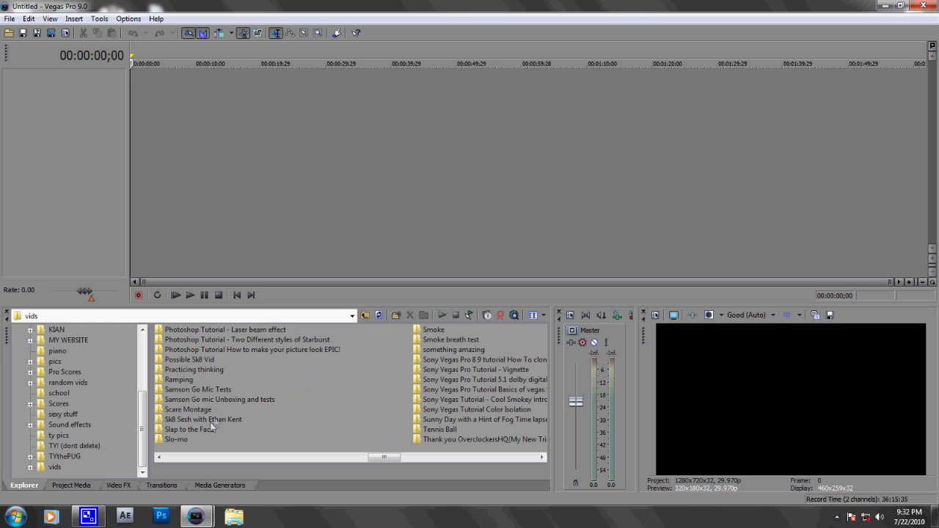
double_click(207, 429)
double_click(184, 331)
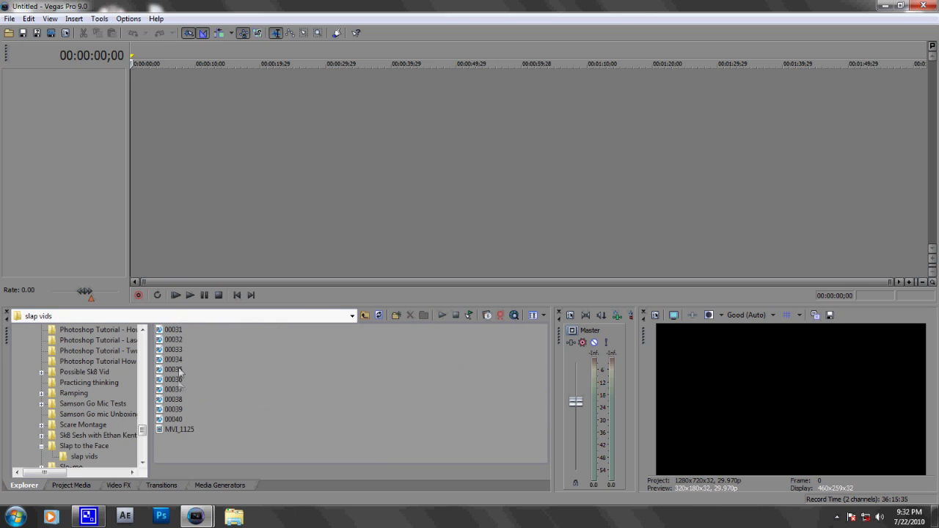
left_click_drag(173, 390, 178, 189)
Scrub through clip 00037, previewing moments from its start to about 00:00:19;09.
left_click(181, 189)
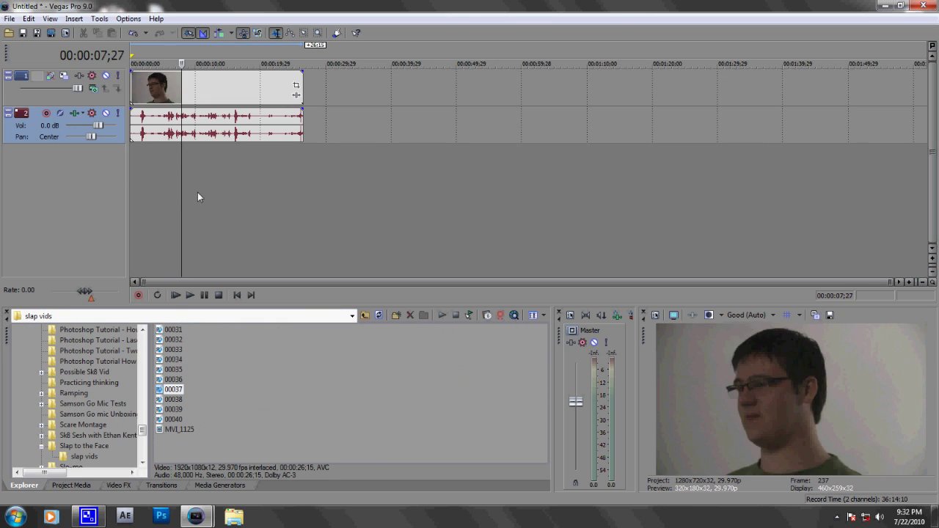
left_click(210, 192)
left_click(256, 192)
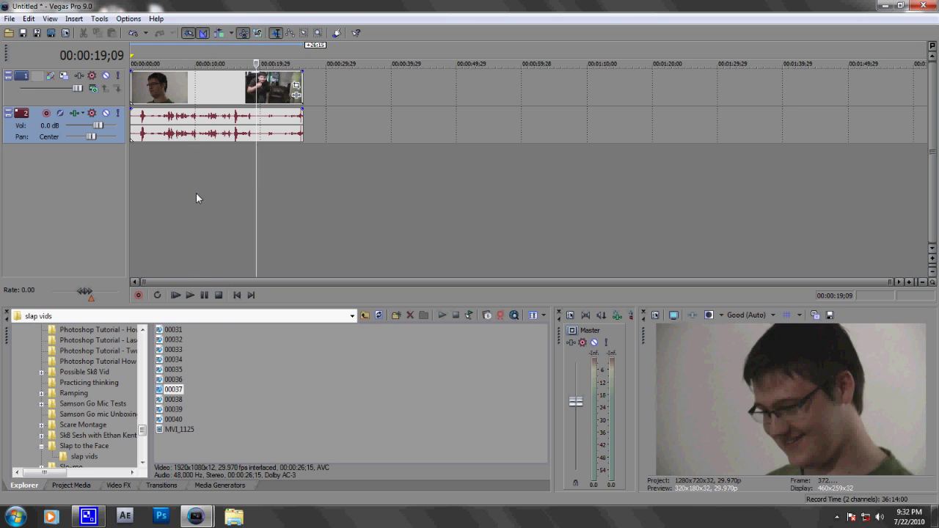
left_click(196, 192)
left_click(141, 195)
left_click(187, 195)
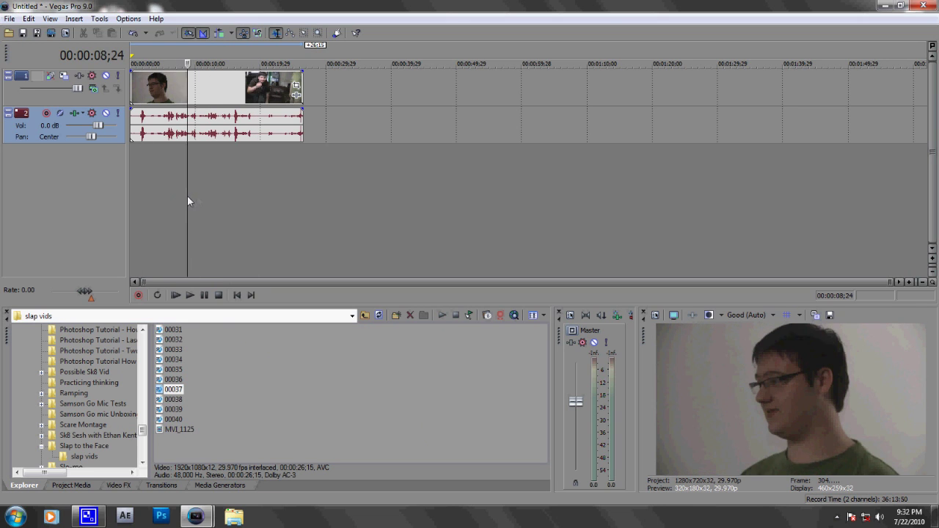
left_click(208, 196)
left_click(234, 196)
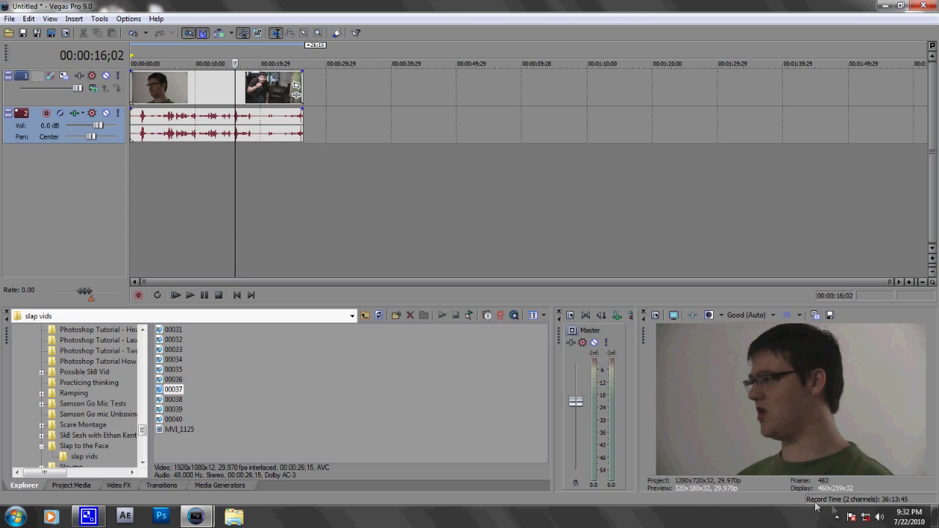
Preview the clip again, park playback at 00:00:11;20, and bring up the Video Event FX chooser.
left_click(210, 235)
left_click(143, 235)
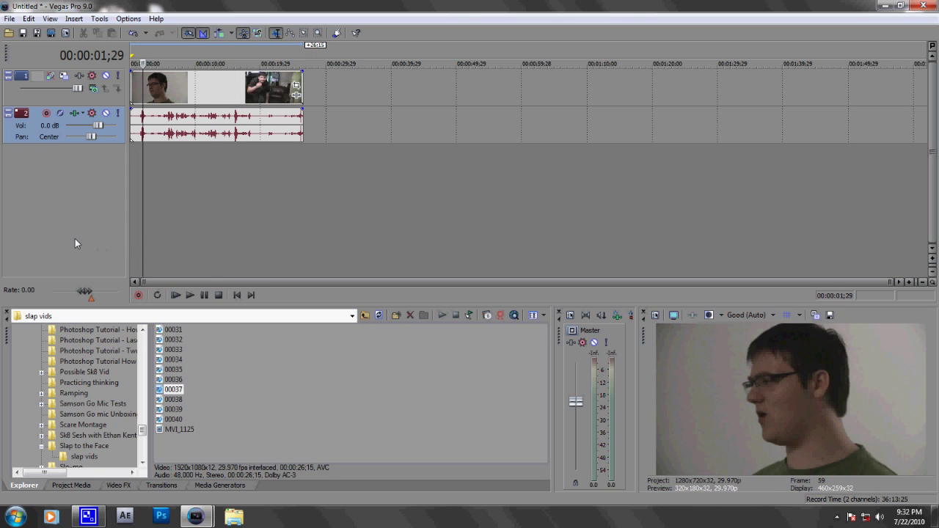
left_click(185, 235)
left_click(216, 234)
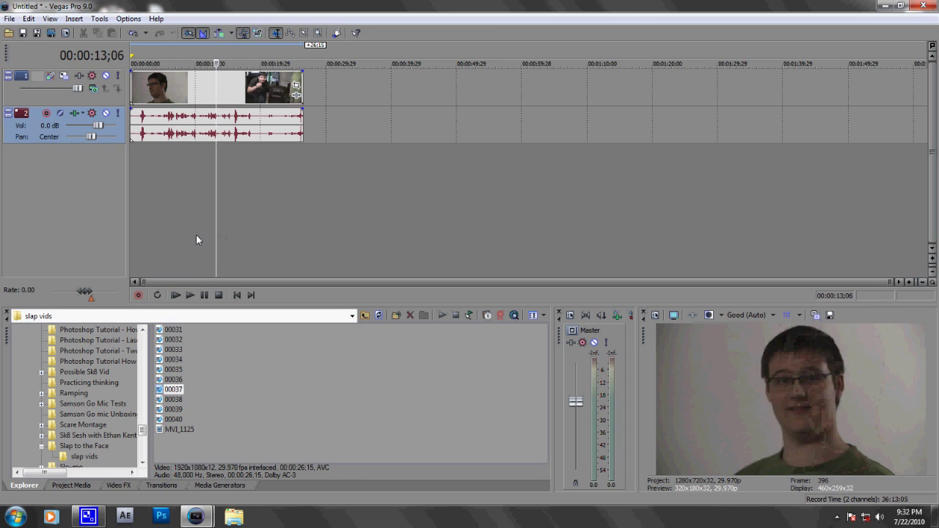
left_click(196, 235)
left_click(206, 234)
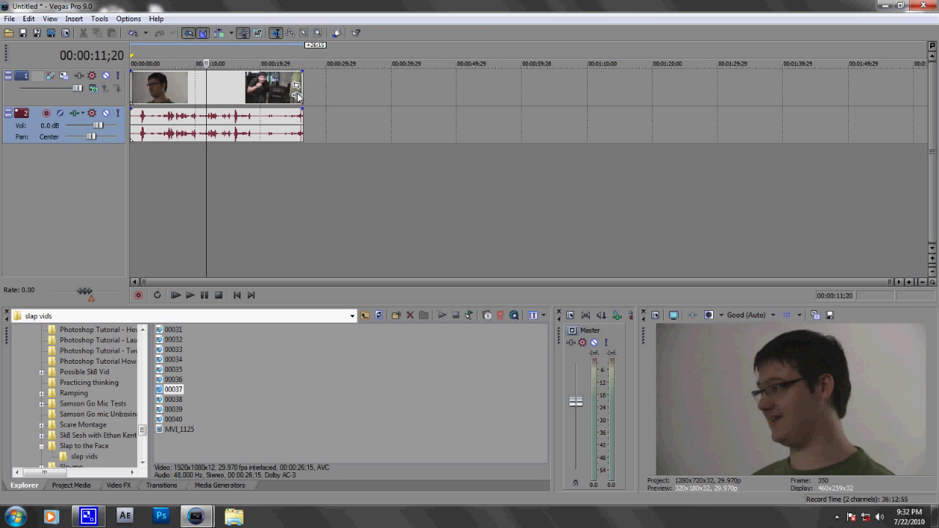
left_click(296, 96)
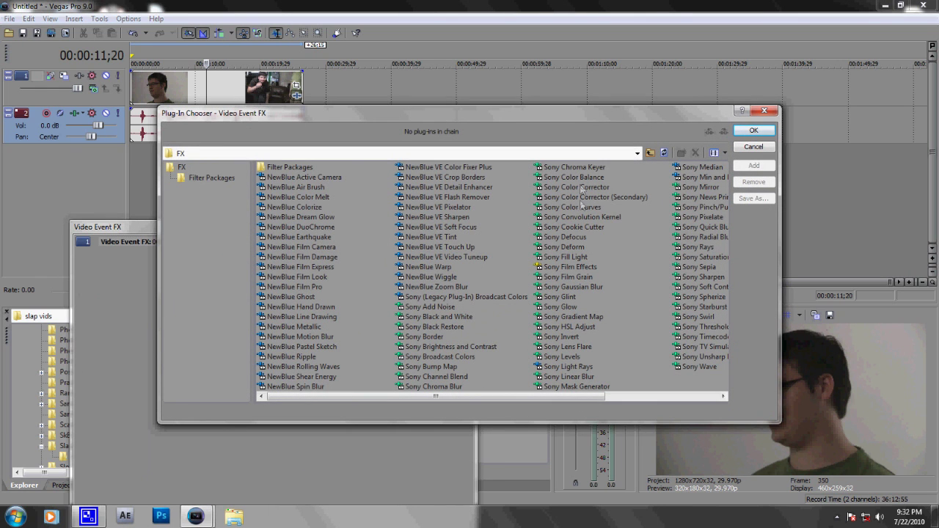
Apply Sony Cookie Cutter to clip 00037 from the Plug-In Chooser.
double_click(600, 229)
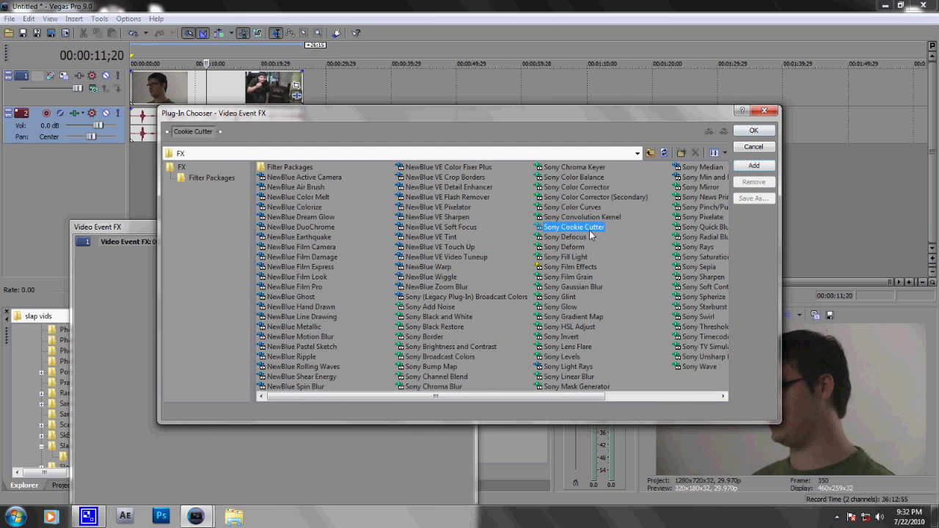
left_click(752, 132)
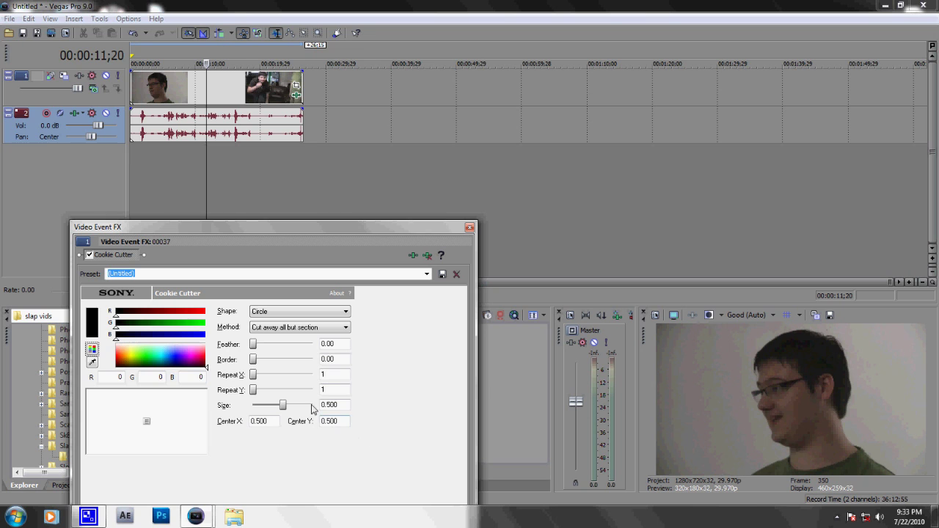
Adjust the Cookie Cutter circle to Feather 1.44 and Size 0.610 for a soft vignette.
left_click_drag(310, 235, 327, 146)
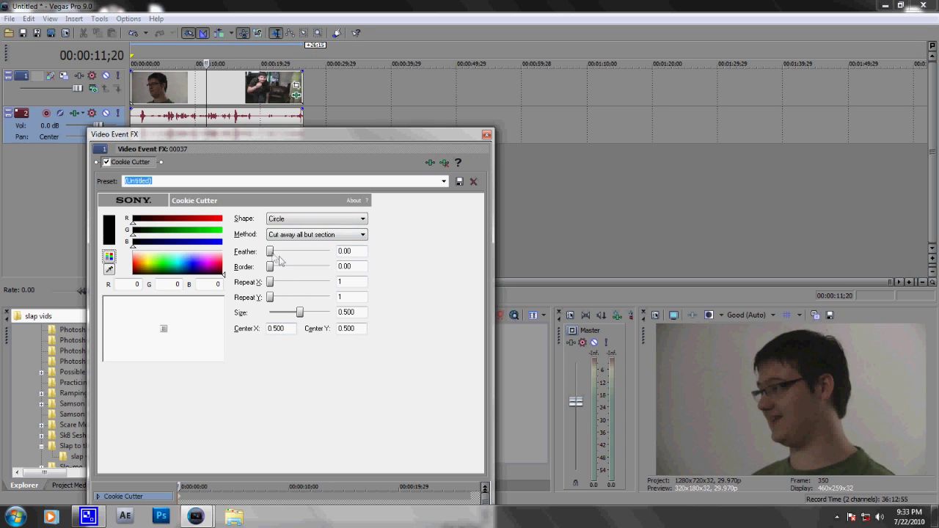
left_click_drag(270, 251, 359, 254)
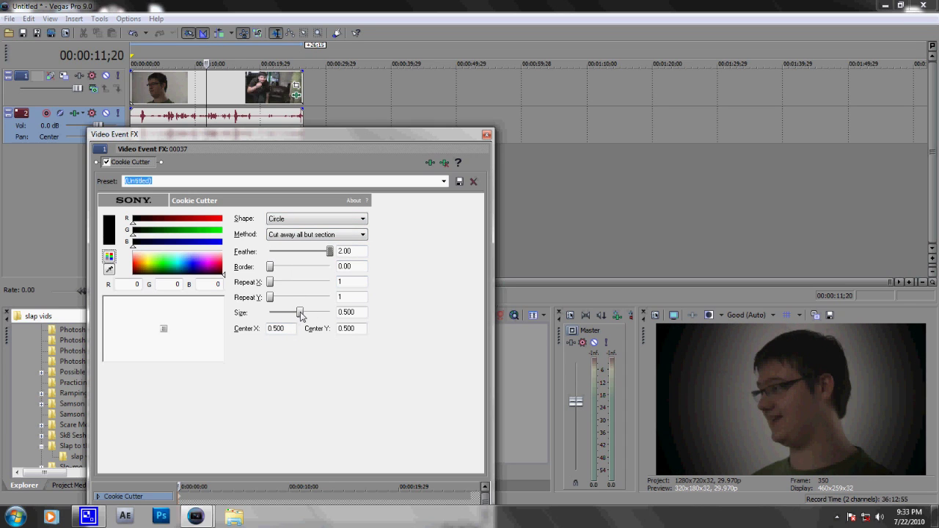
left_click_drag(300, 314, 305, 314)
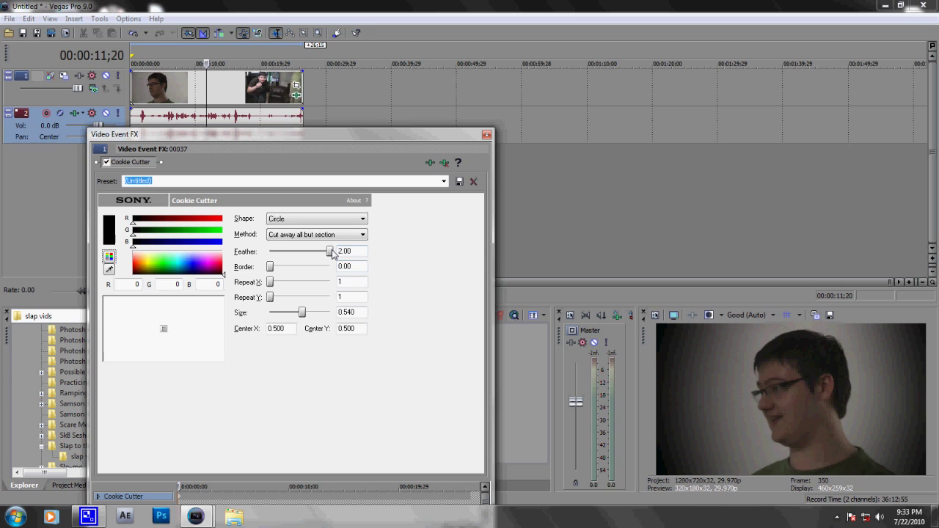
left_click_drag(328, 253, 304, 254)
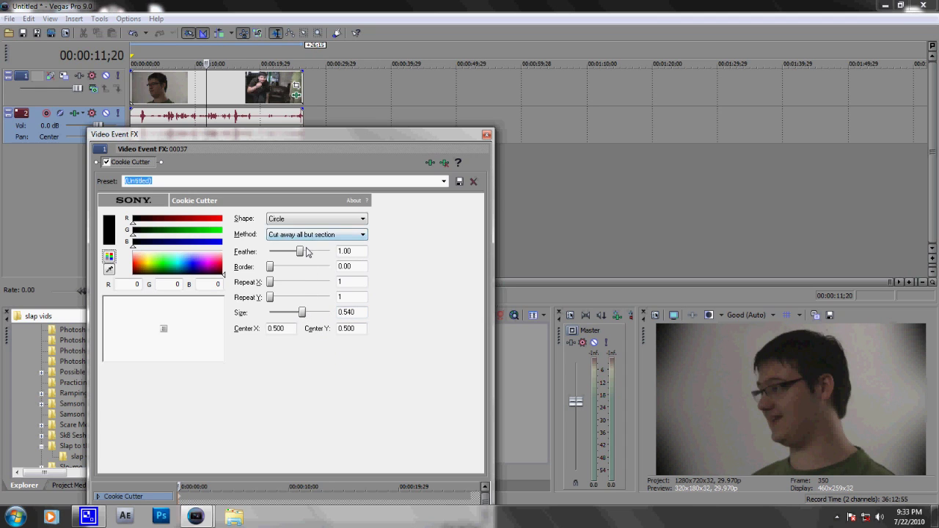
left_click_drag(307, 254, 319, 254)
left_click_drag(303, 314, 308, 317)
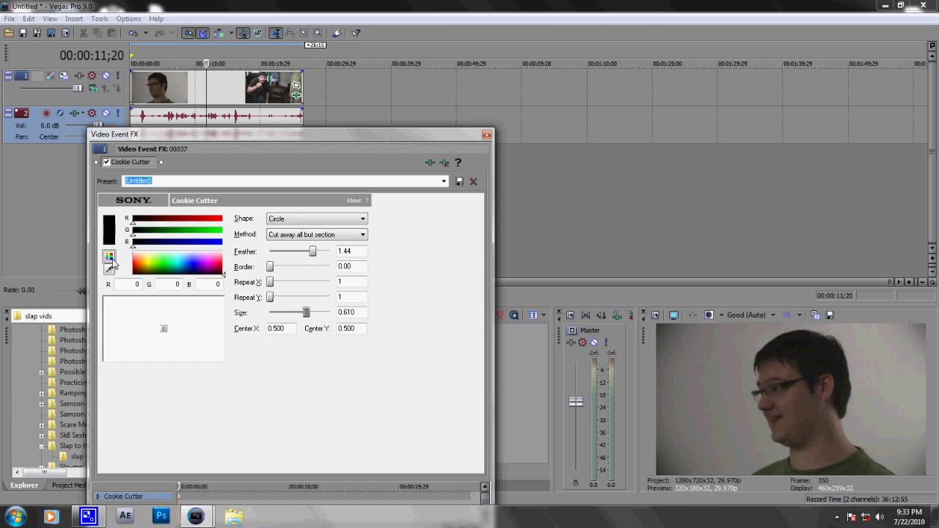
Try the Oval shape, return to Circle, and keep the Cut away all but section method.
left_click(360, 220)
left_click(359, 229)
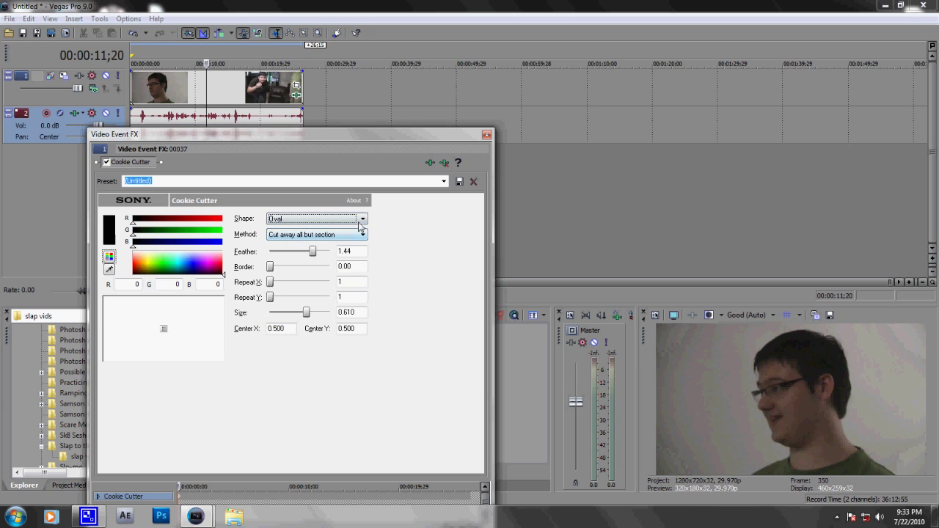
left_click(360, 220)
left_click(351, 228)
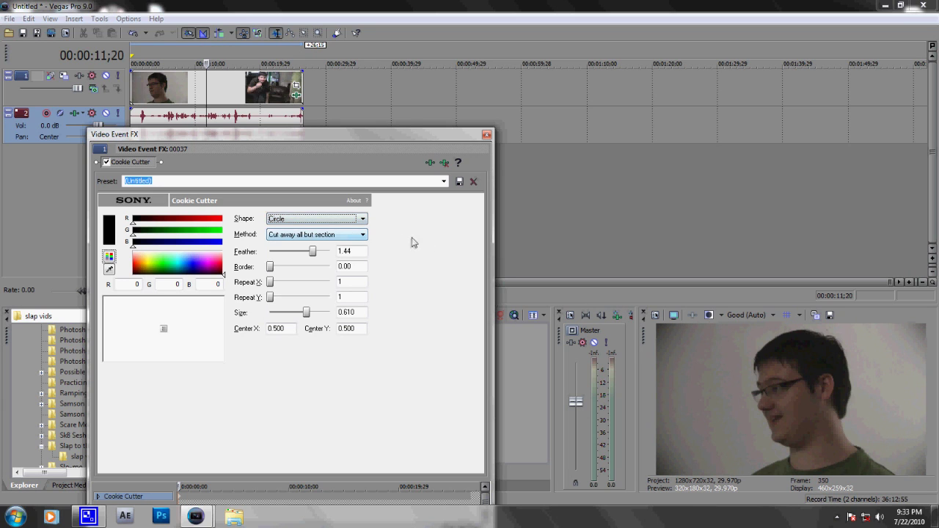
left_click(357, 235)
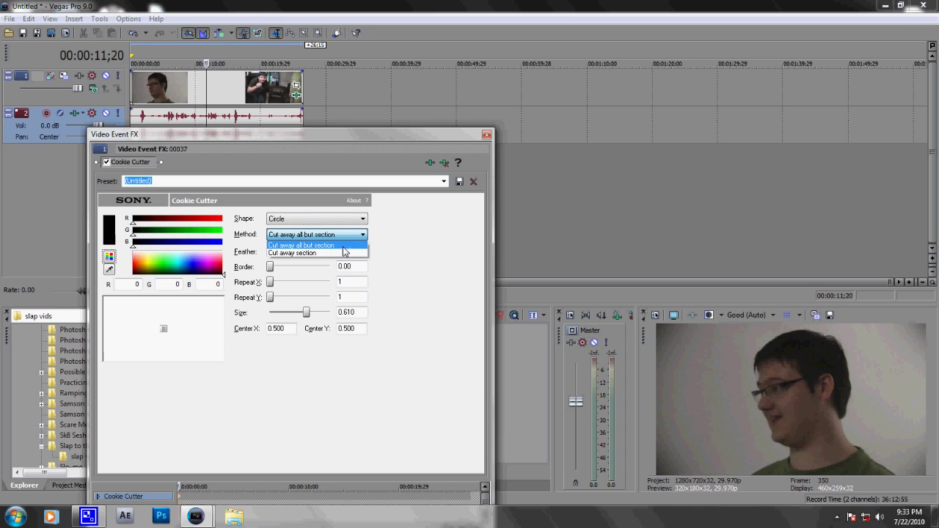
left_click(348, 237)
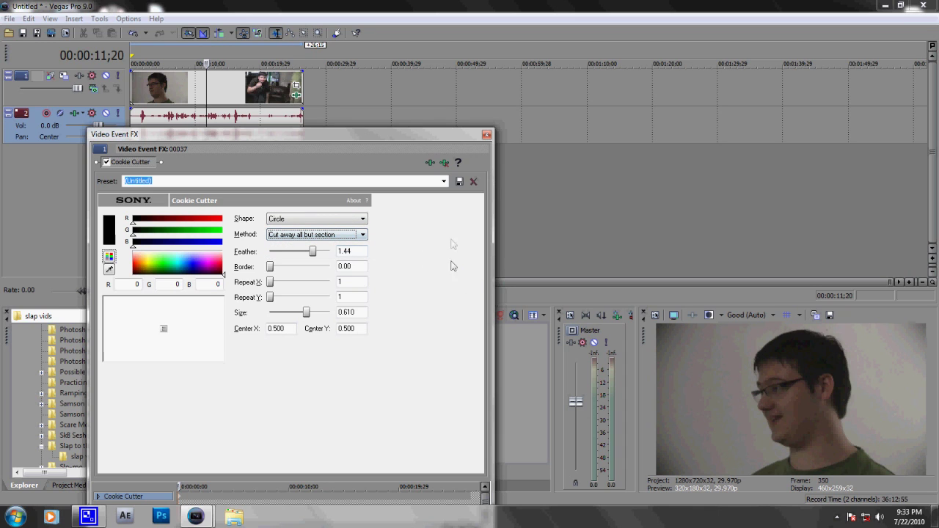
Type 'Vignette' as the preset name, then revert to the (Untitled) preset.
left_click(444, 182)
left_click(444, 182)
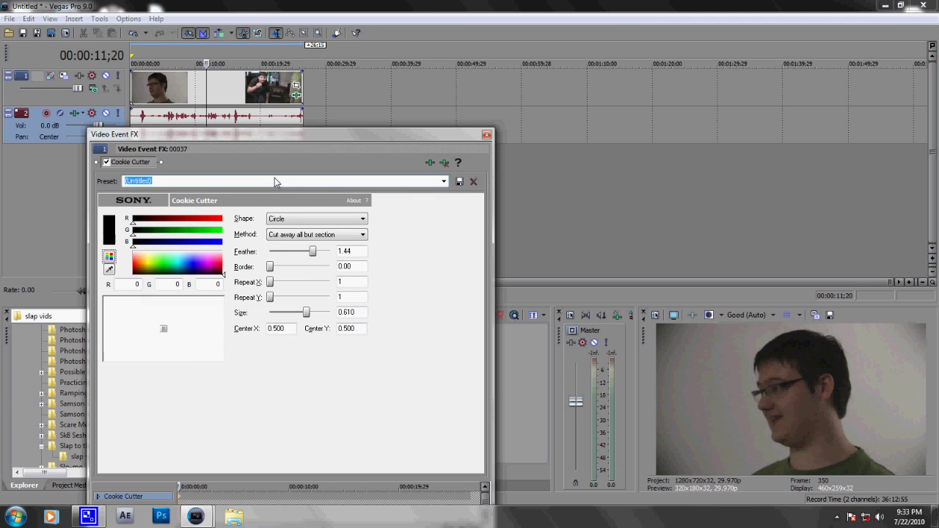
type("Vignette")
left_click(442, 182)
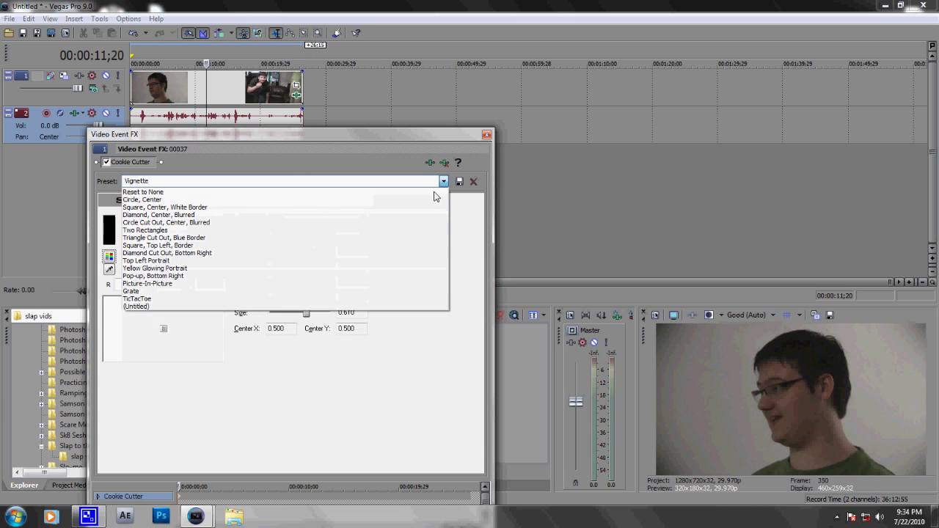
left_click(214, 309)
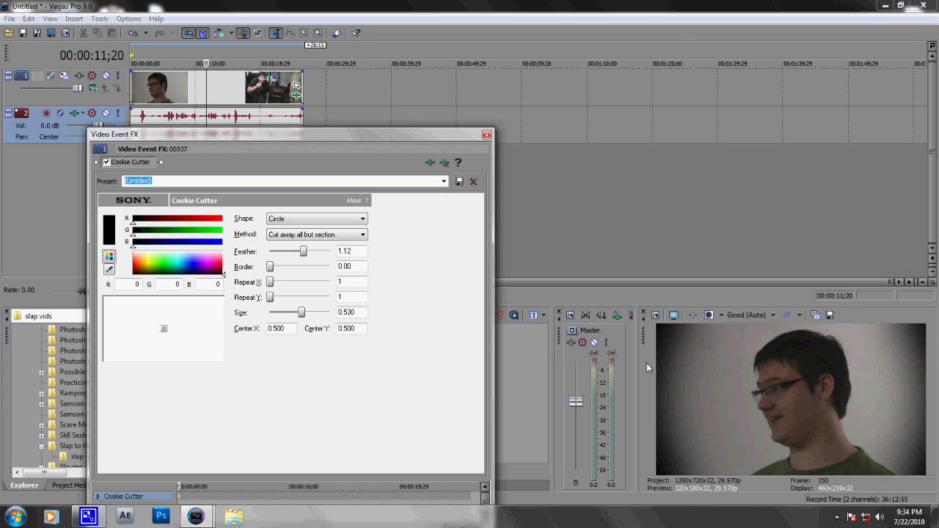